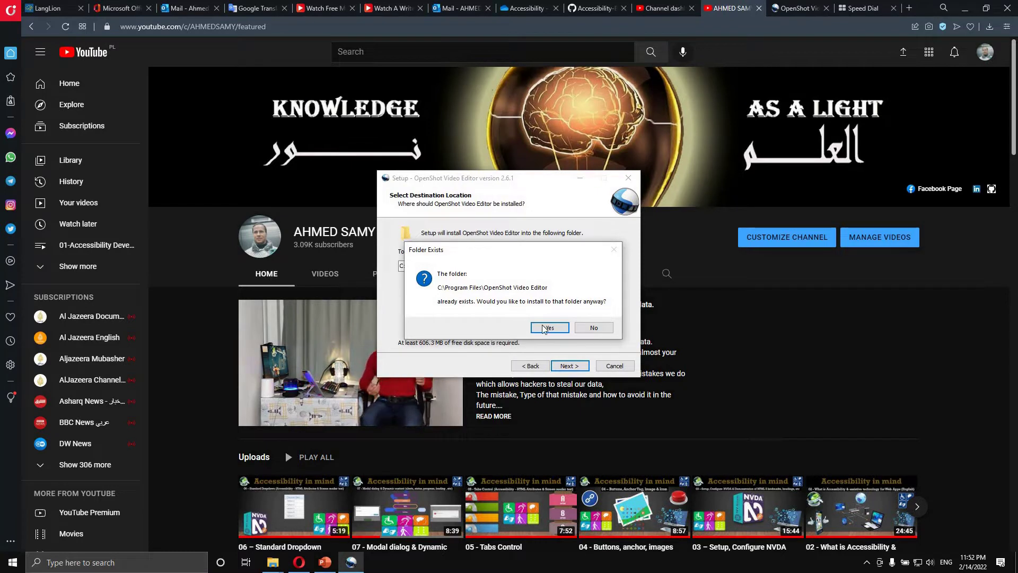
Step: Install OpenShot Video Editor into the existing folder with a desktop shortcut, and finish setup with the launch option enabled
click(549, 328)
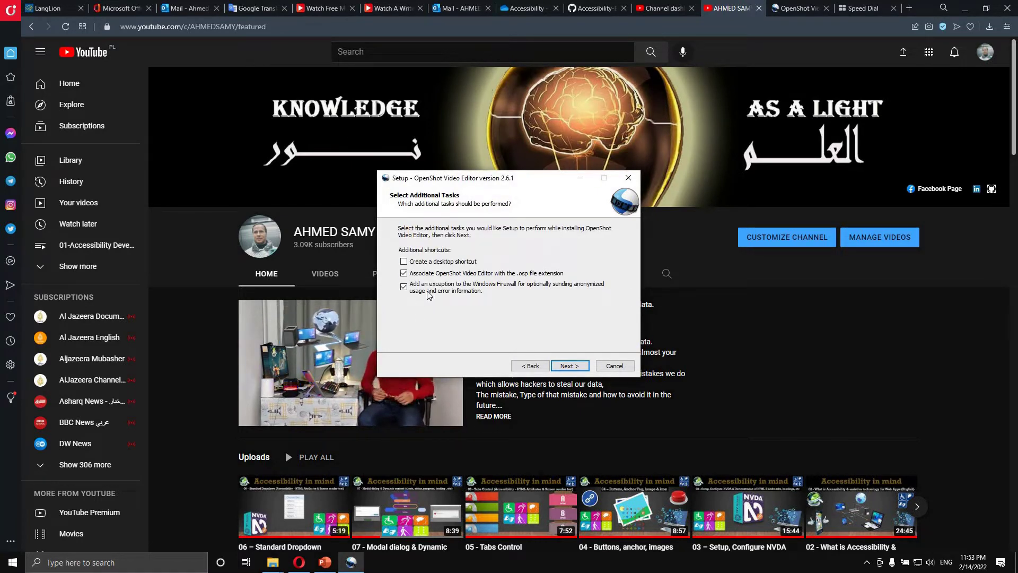
click(404, 262)
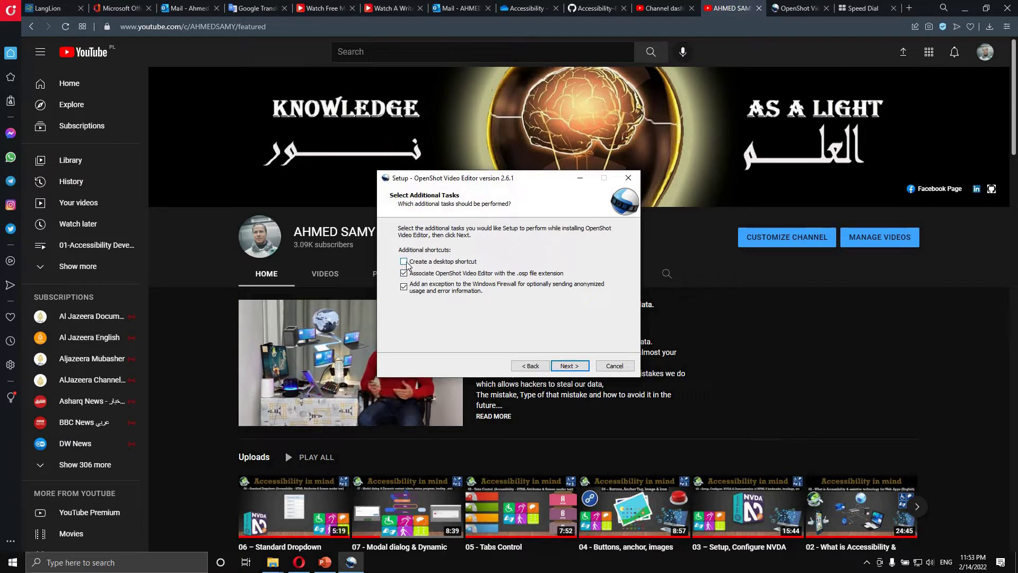
click(405, 263)
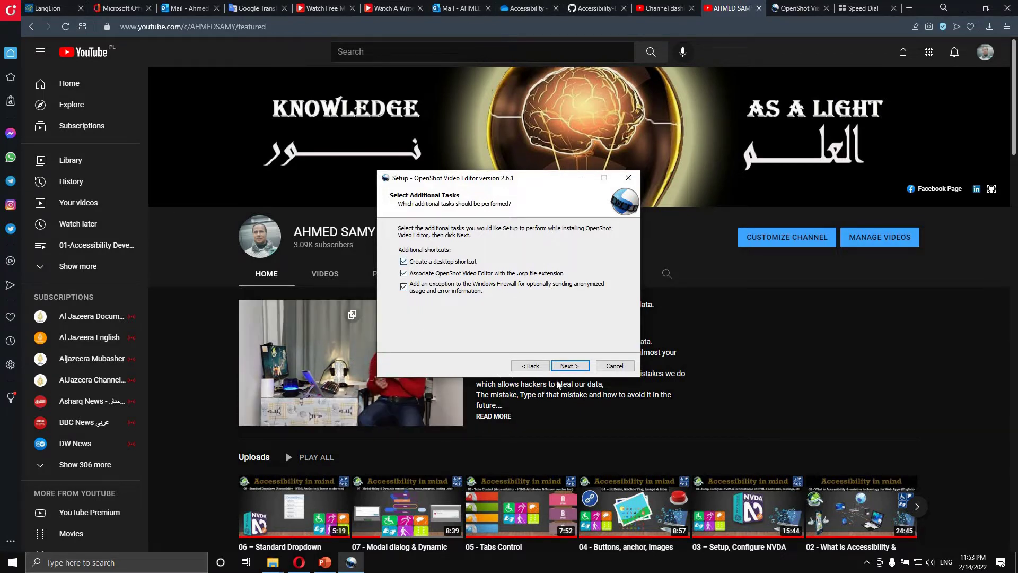
click(576, 366)
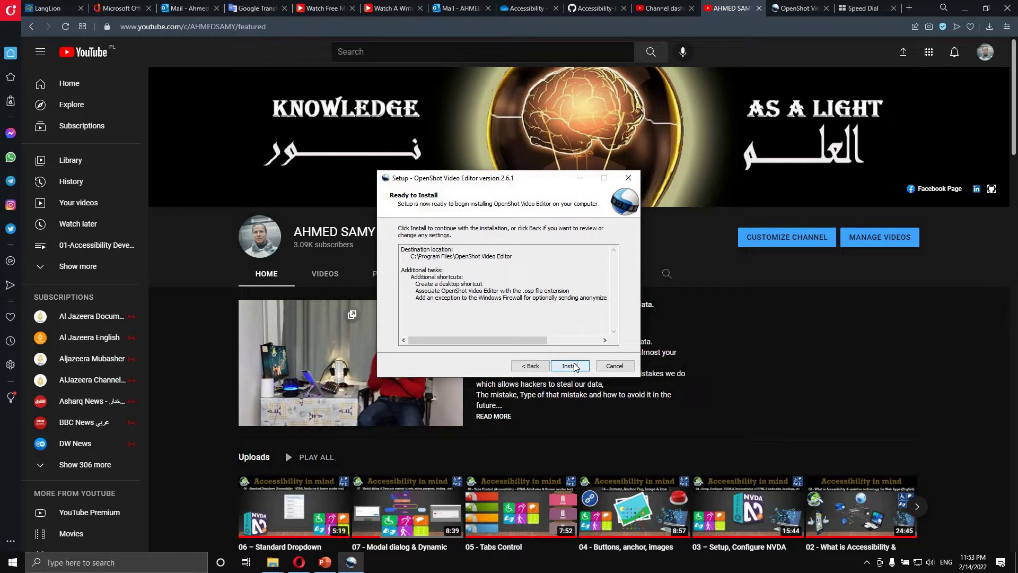
click(575, 365)
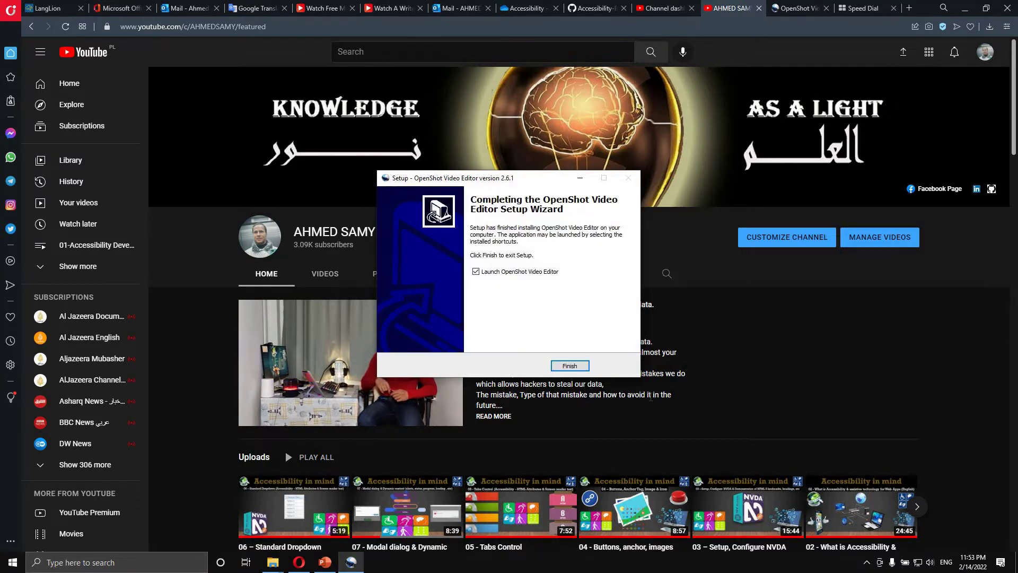
click(579, 369)
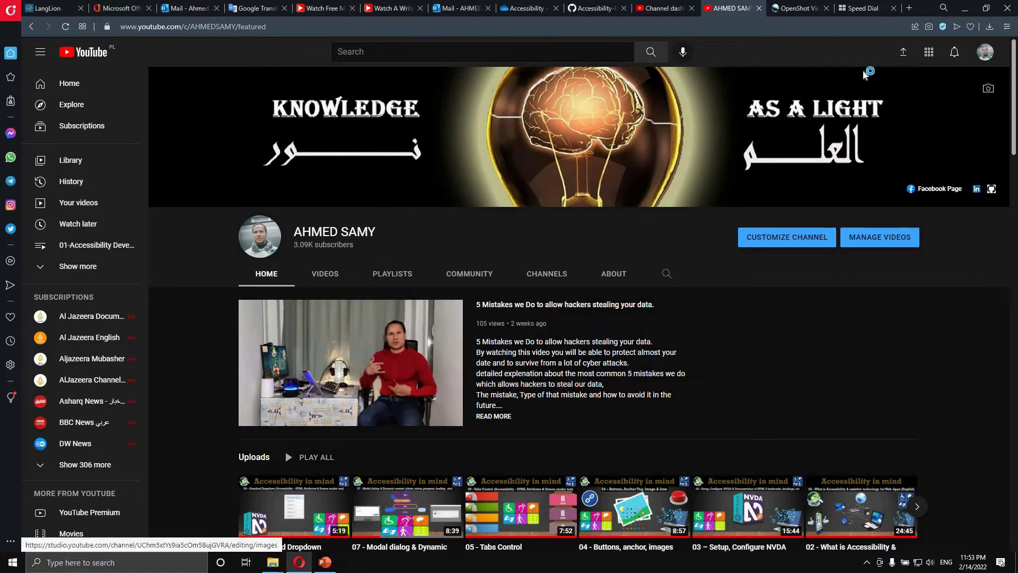
Step: Show and refresh the desktop, and maximize the OpenShot Video Editor window once it has loaded
key(super+d)
right_click(631, 151)
click(671, 171)
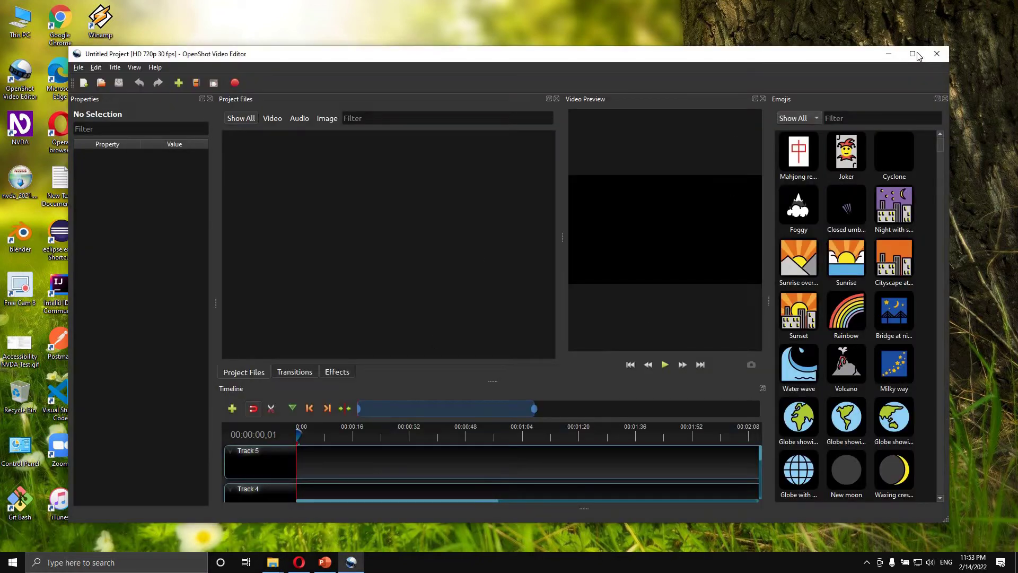
click(913, 54)
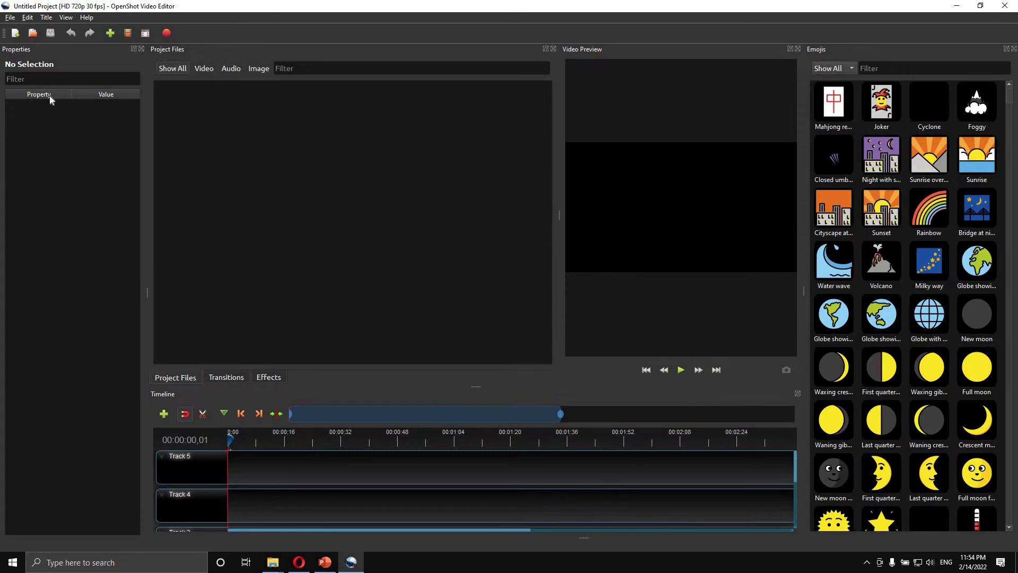
Step: Import the video file production ID_3973260.mp4 from the Downloads folder into the project
click(10, 18)
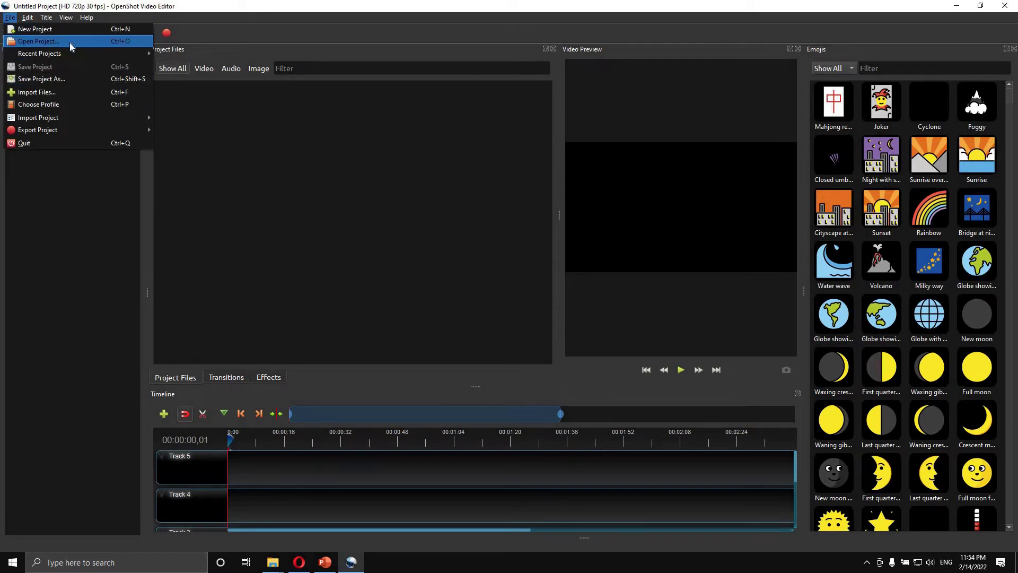
mouse_move(27, 53)
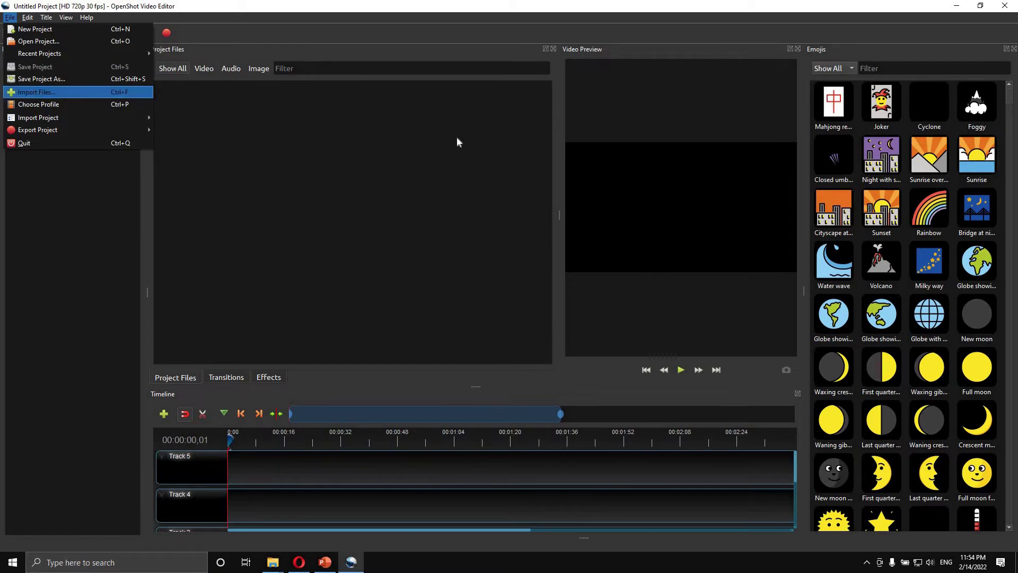
click(40, 92)
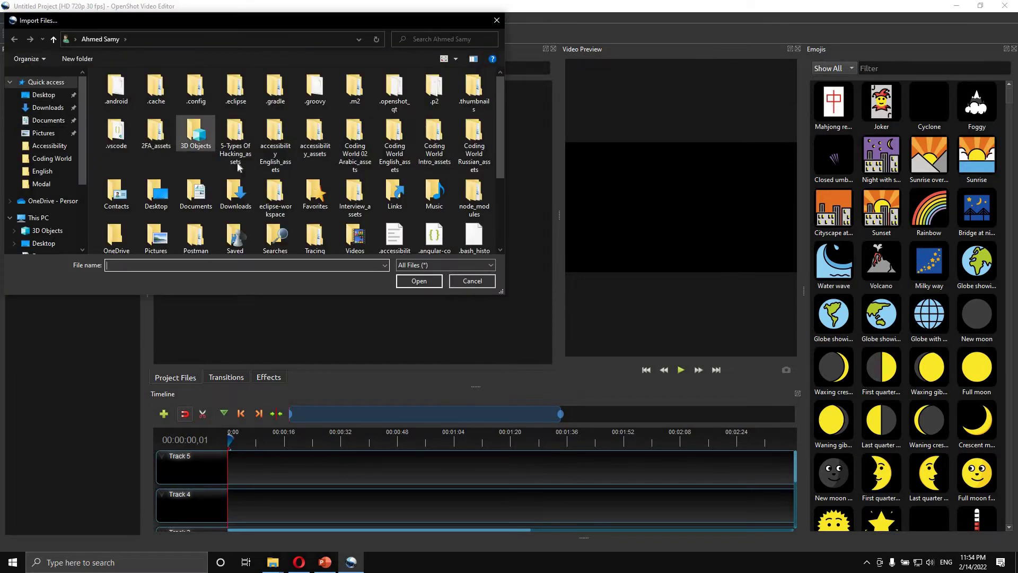
scroll(191, 142, down, 3)
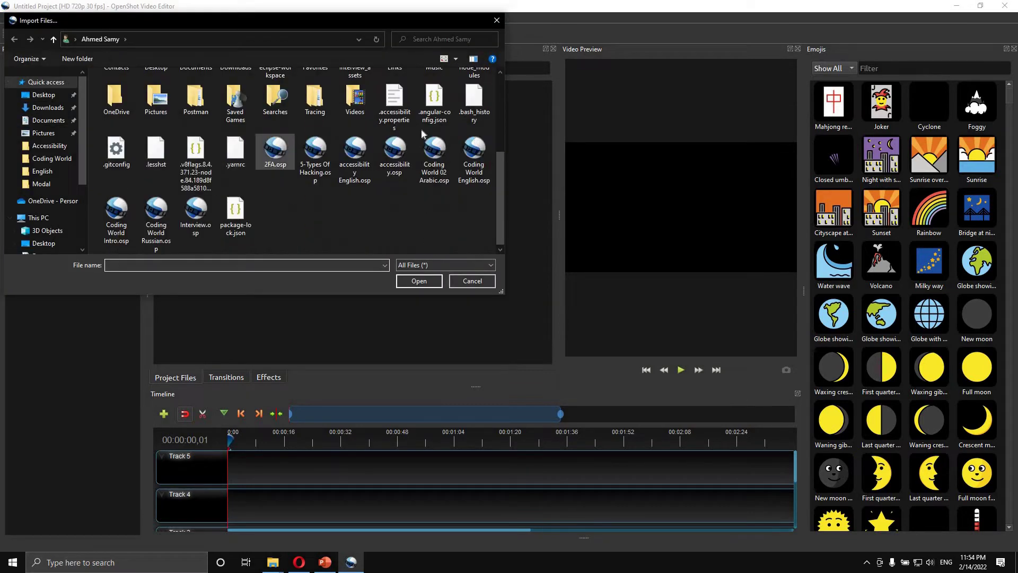
click(48, 107)
scroll(361, 187, down, 10)
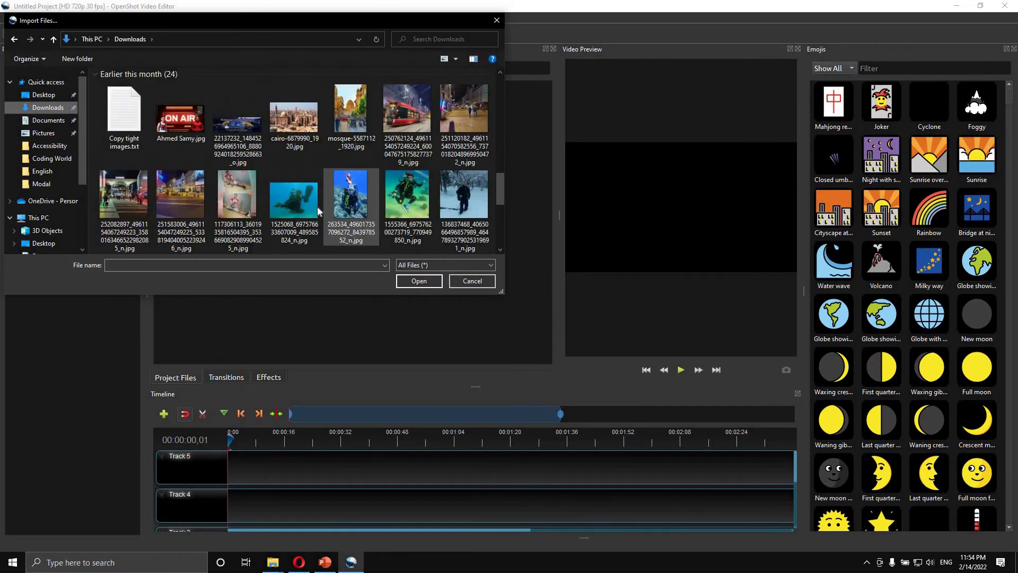
scroll(348, 207, up, 1)
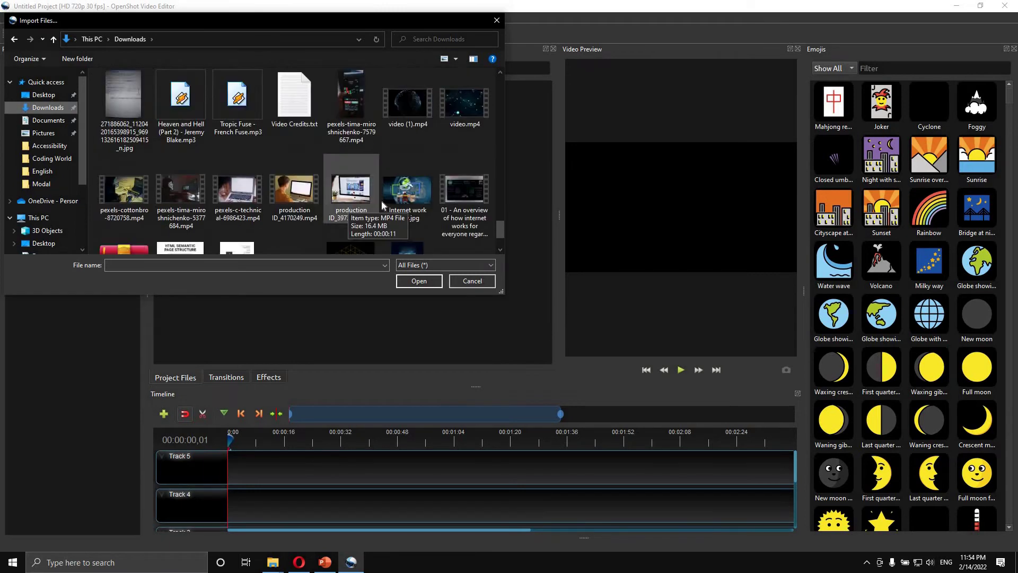
click(351, 191)
click(424, 282)
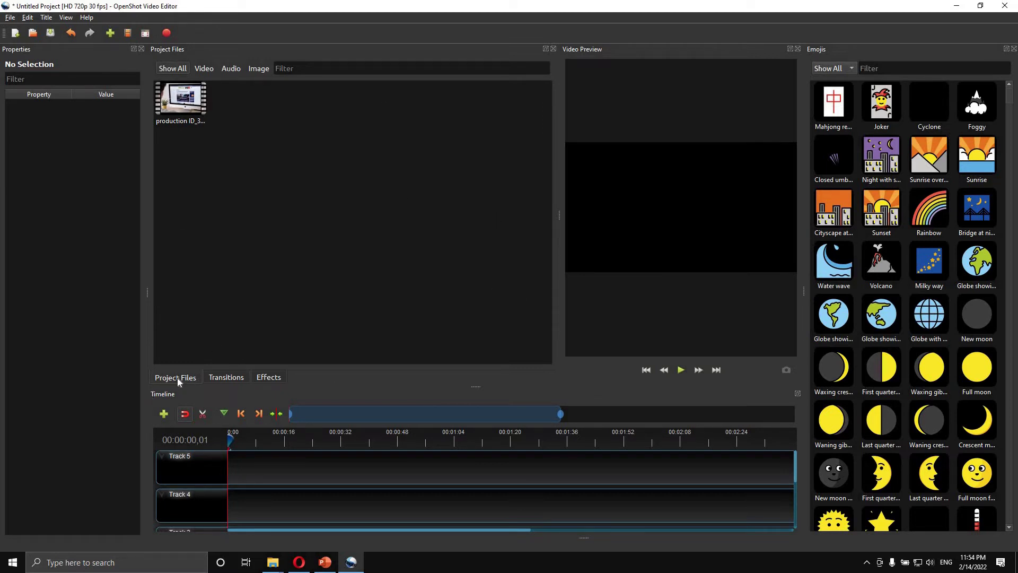
Step: Examine the available transitions, including Circle in to out and Fade, and the effects, and return to the project files
click(226, 377)
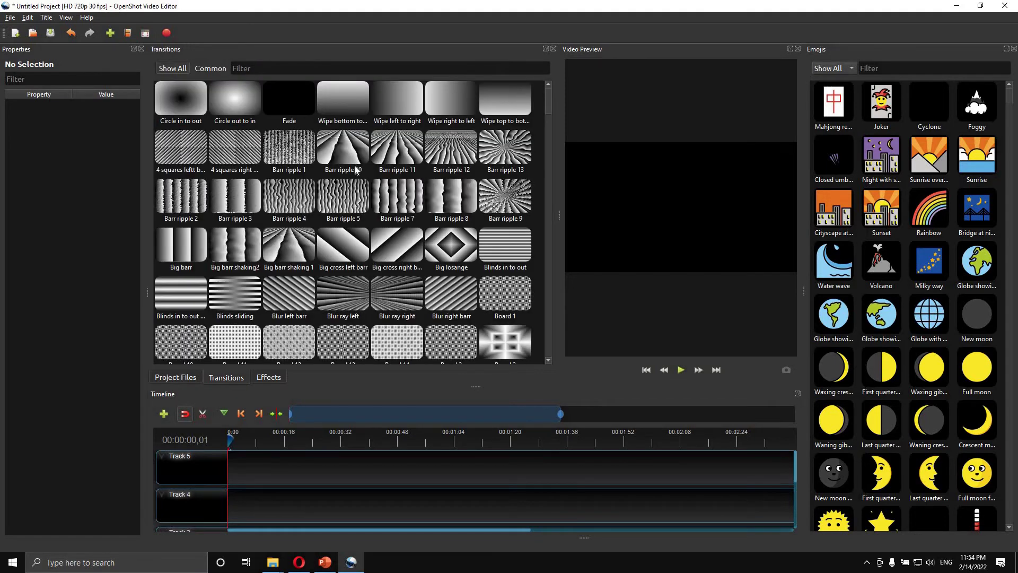
scroll(354, 211, down, 10)
scroll(355, 212, up, 10)
click(190, 103)
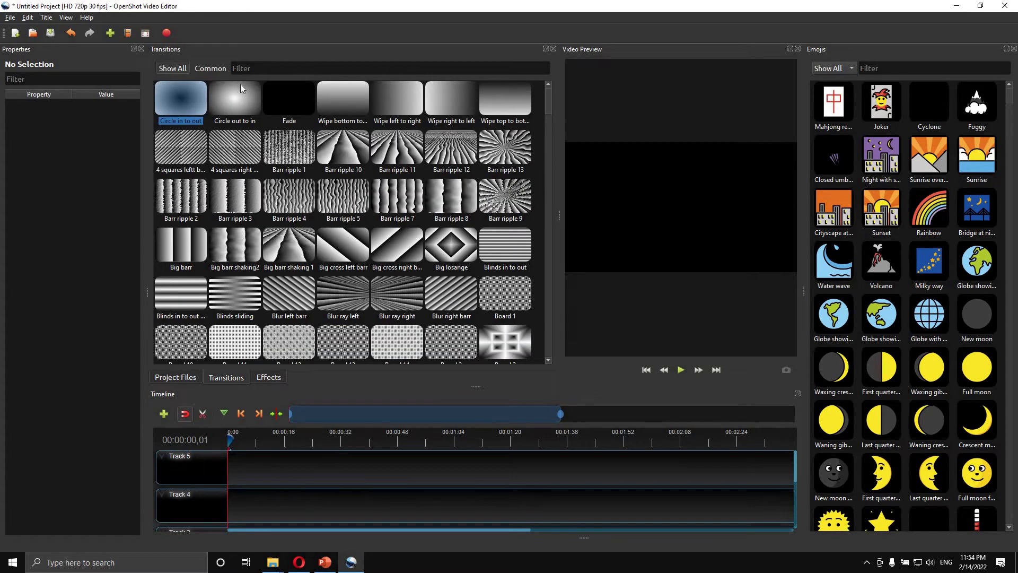
click(300, 102)
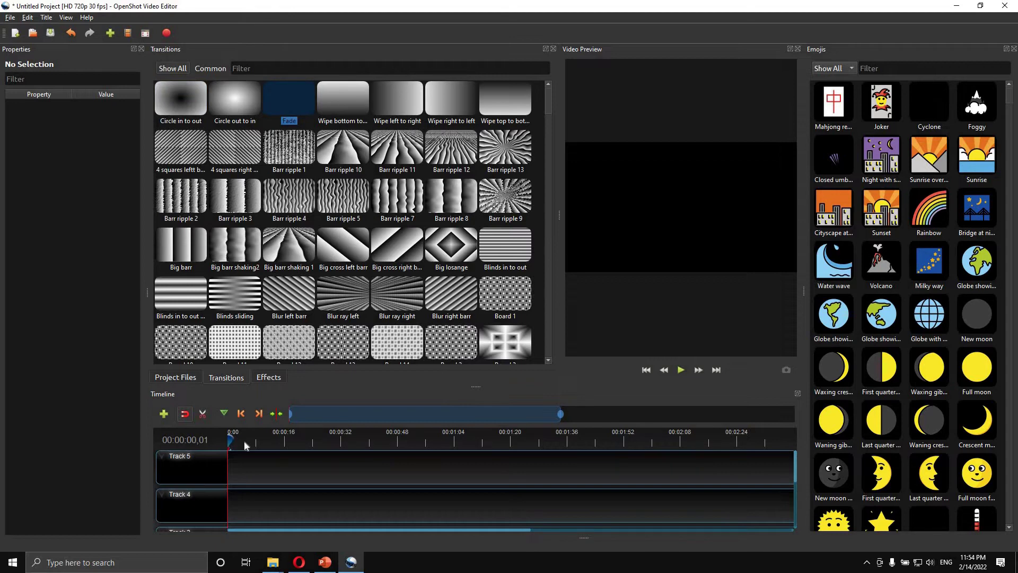
click(270, 377)
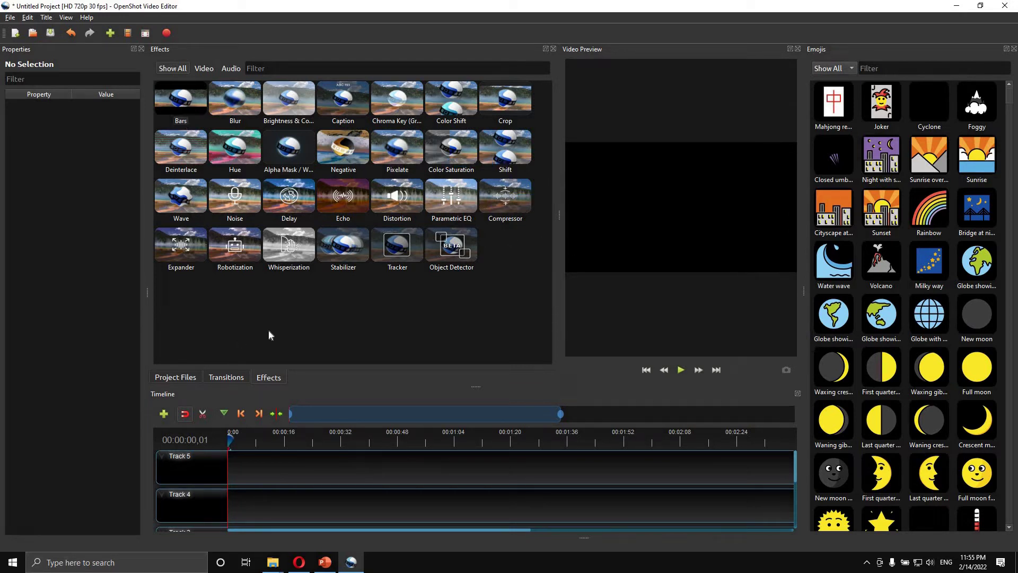
click(176, 377)
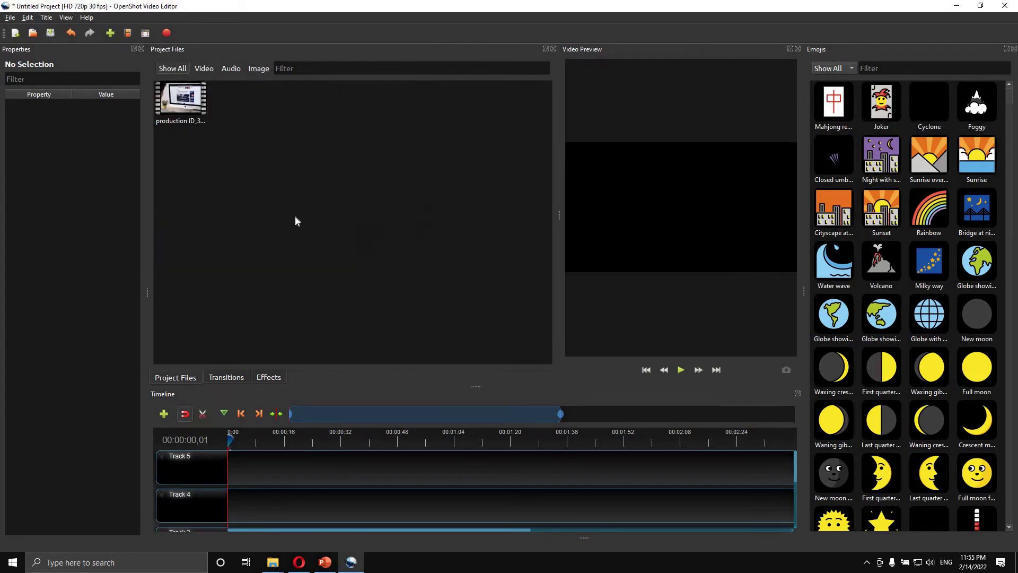
click(10, 18)
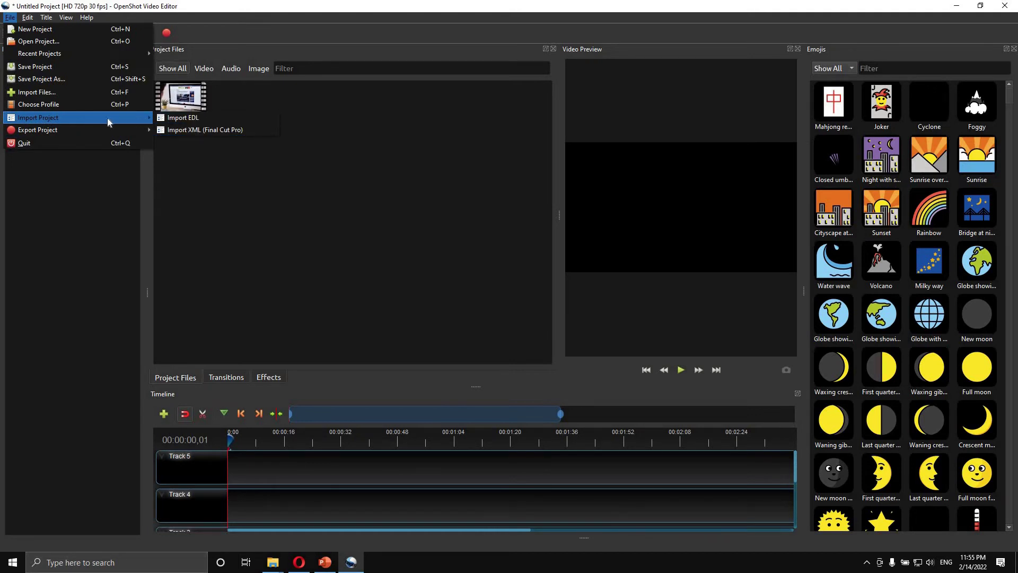
mouse_move(36, 130)
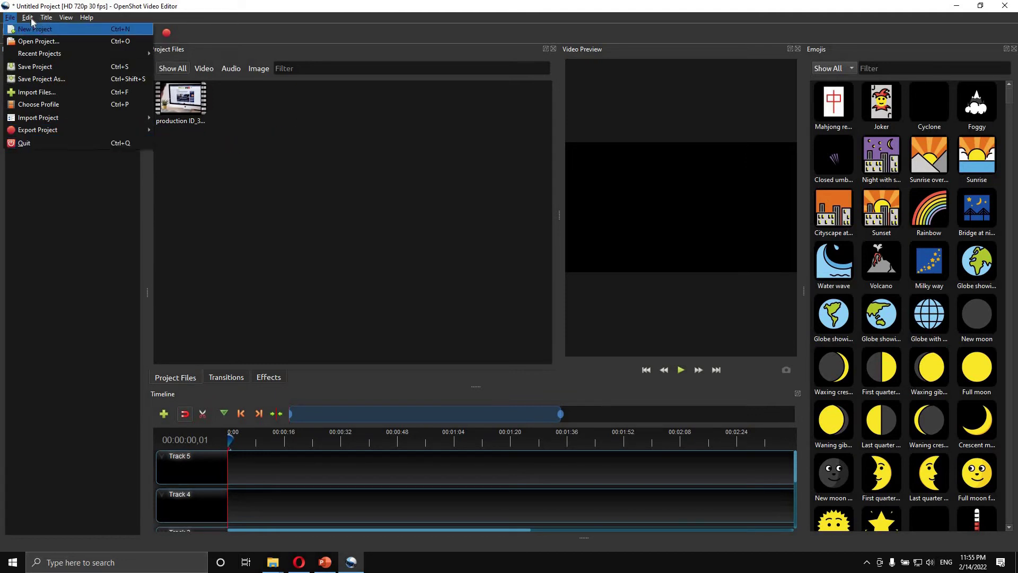
mouse_move(31, 18)
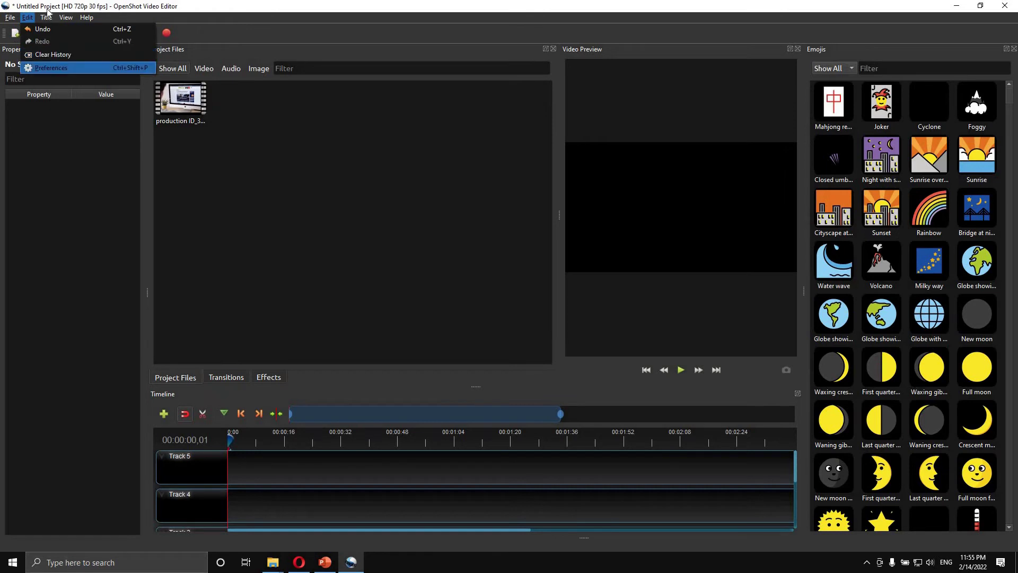
key(Right)
key(Left)
key(Left)
key(Left)
key(Left)
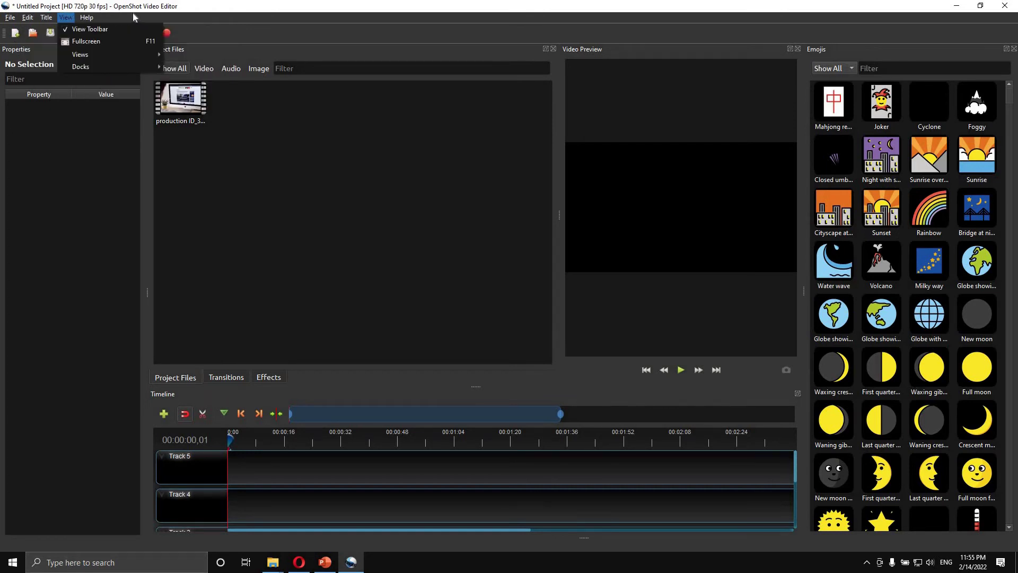
key(Right)
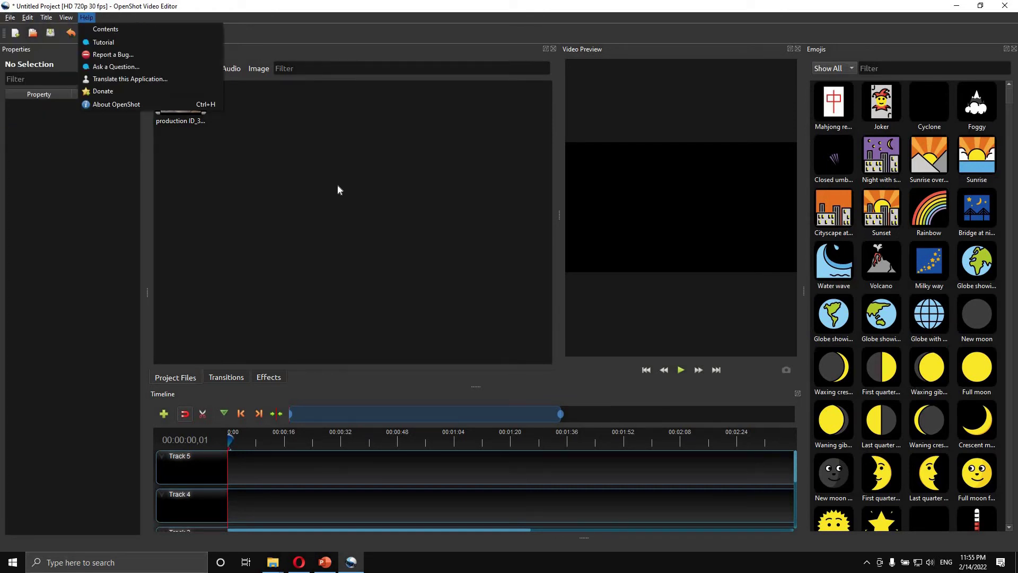
click(352, 198)
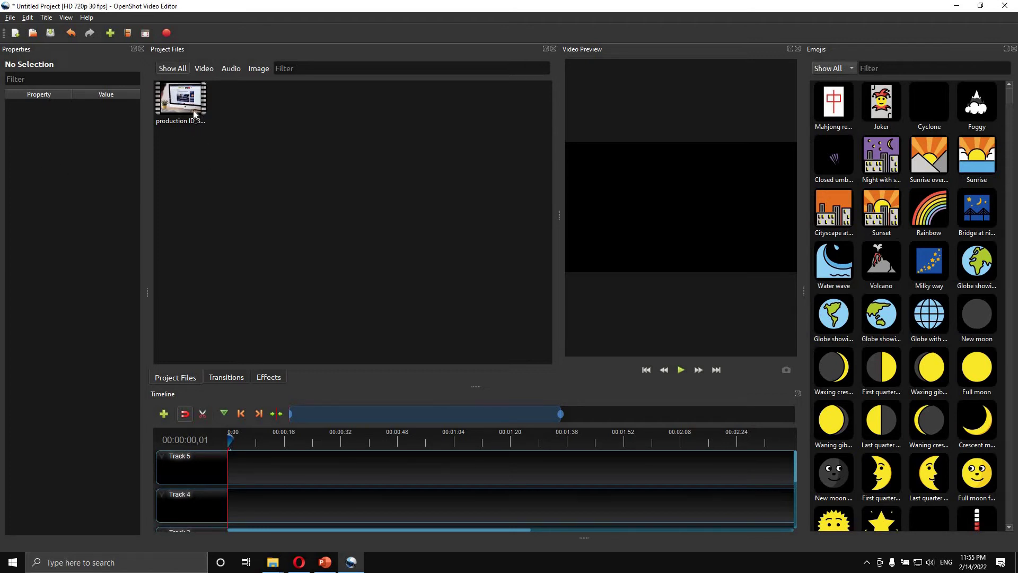
drag(310, 513, 241, 488)
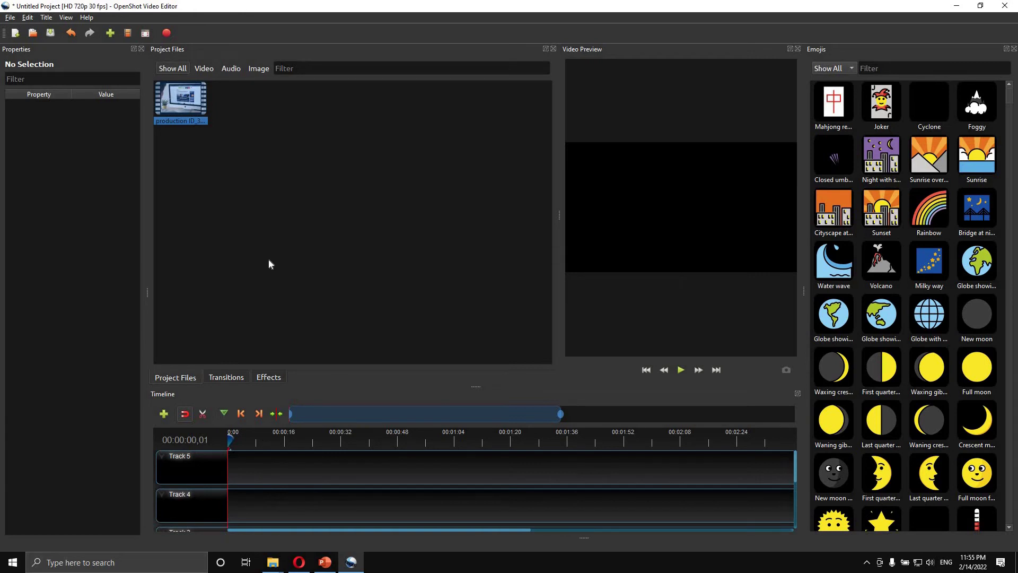
click(300, 183)
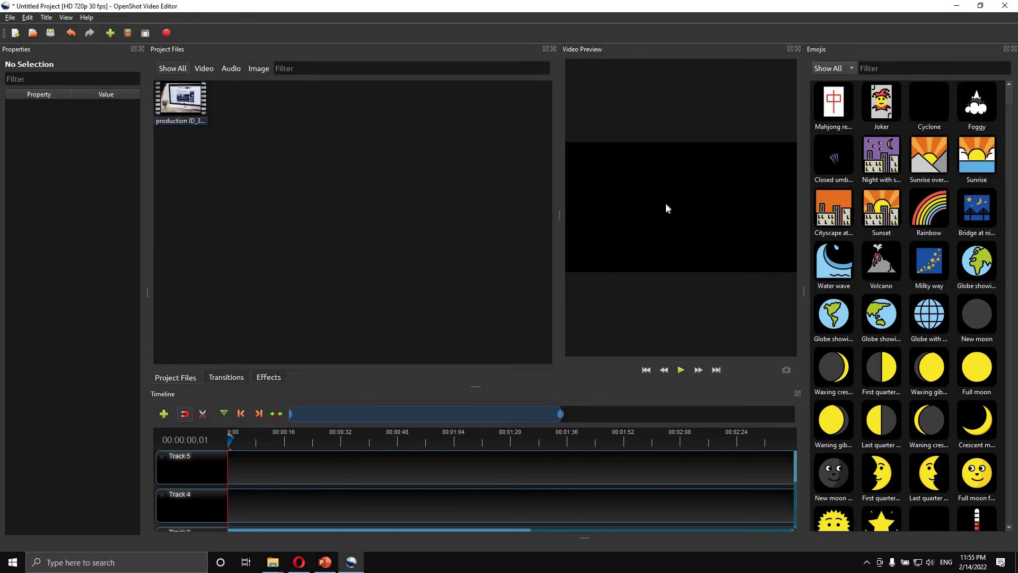
Step: Enlarge the video preview area by narrowing the project files and emojis areas, browsing the emojis on the way
drag(558, 216, 409, 215)
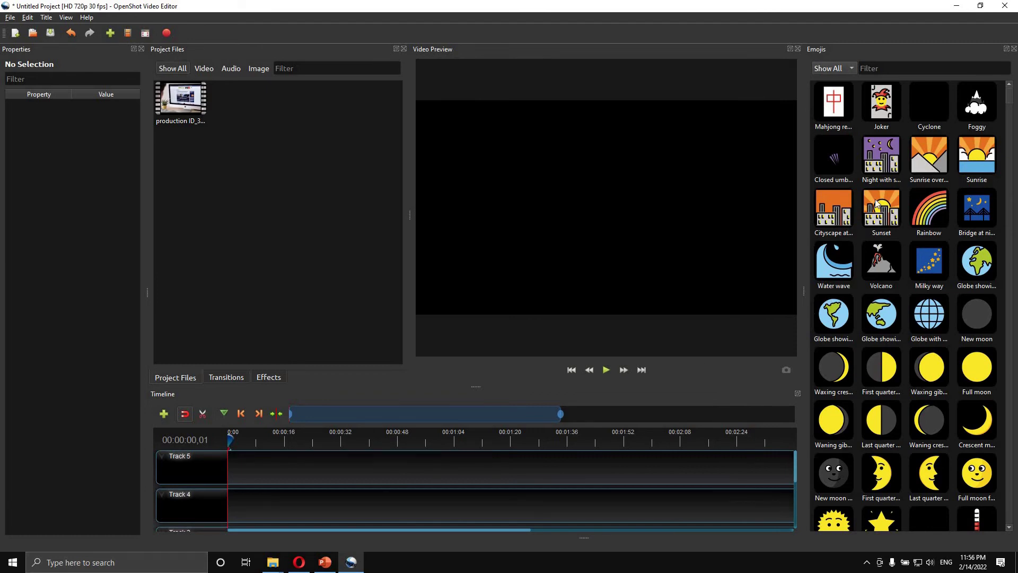
scroll(916, 294, down, 20)
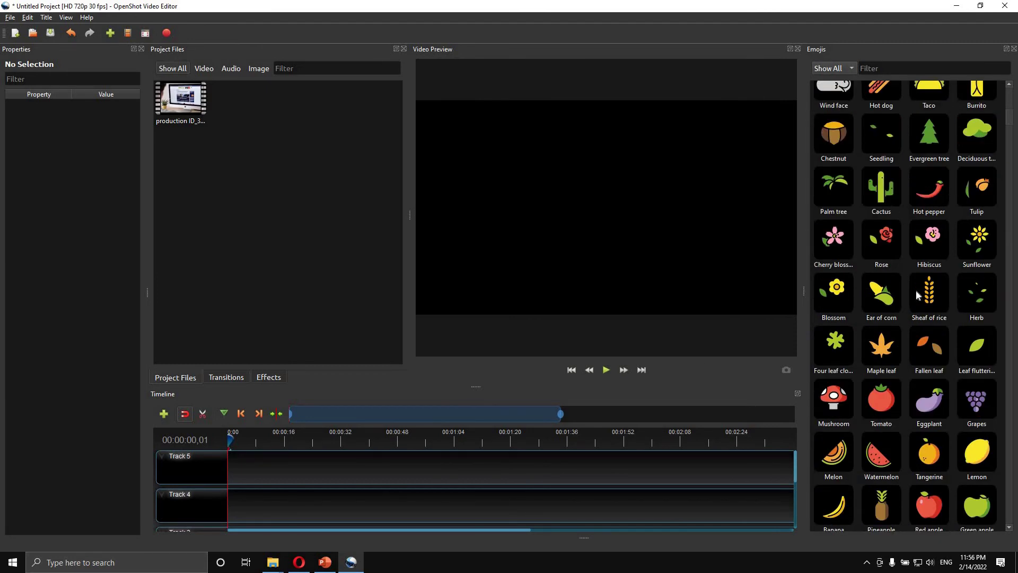
scroll(917, 296, down, 20)
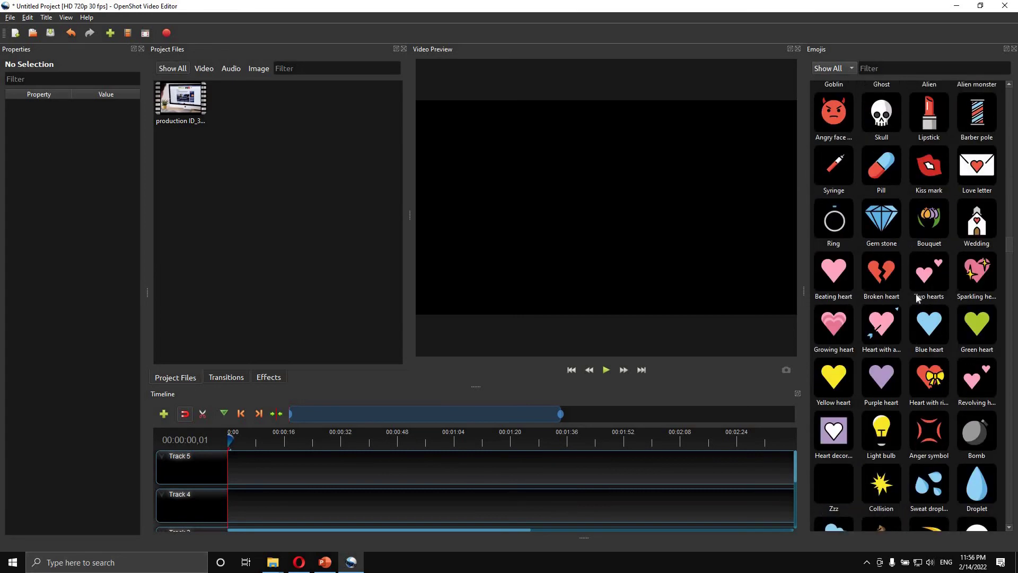
drag(863, 290, 894, 291)
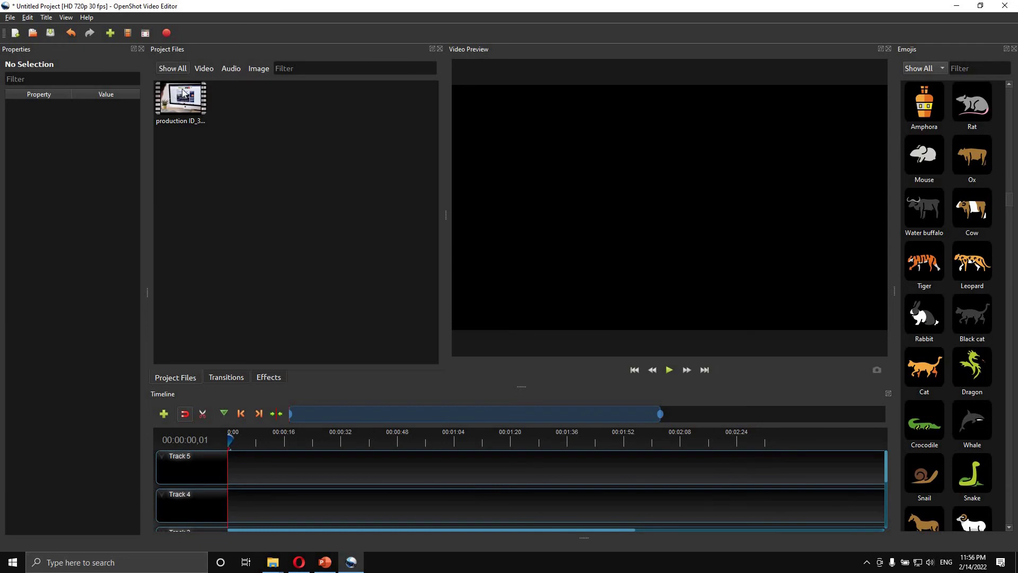
Step: Place the imported production ID_3973260.mp4 clip at the start of Track 5 and play it in the preview
drag(182, 93, 252, 416)
drag(213, 140, 249, 469)
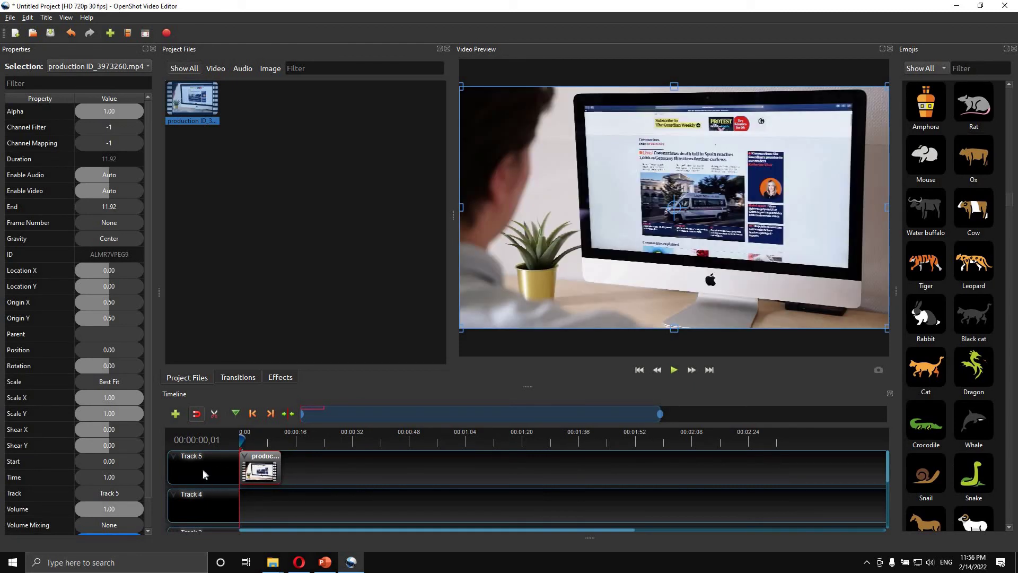
click(674, 370)
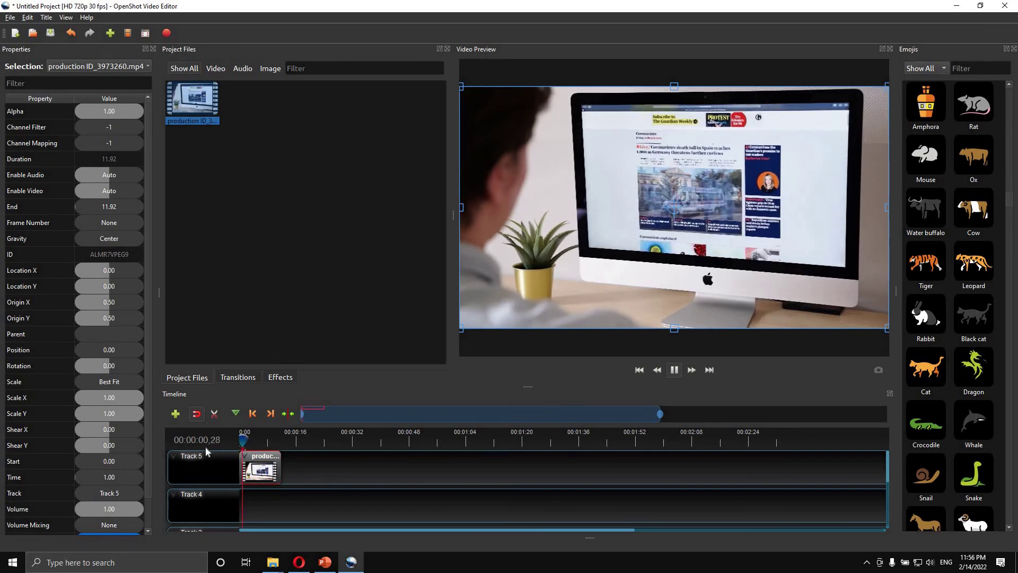